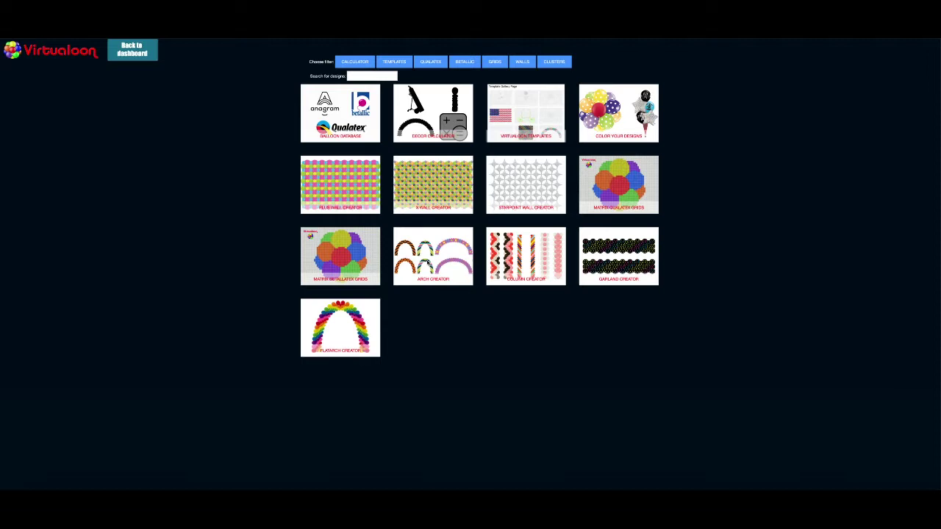
In the Arch Creator's ARCH panel, enter WIDTH 400 and HEIGTH 200 cm.
{"action": "left_click", "coordinate": [427, 263]}
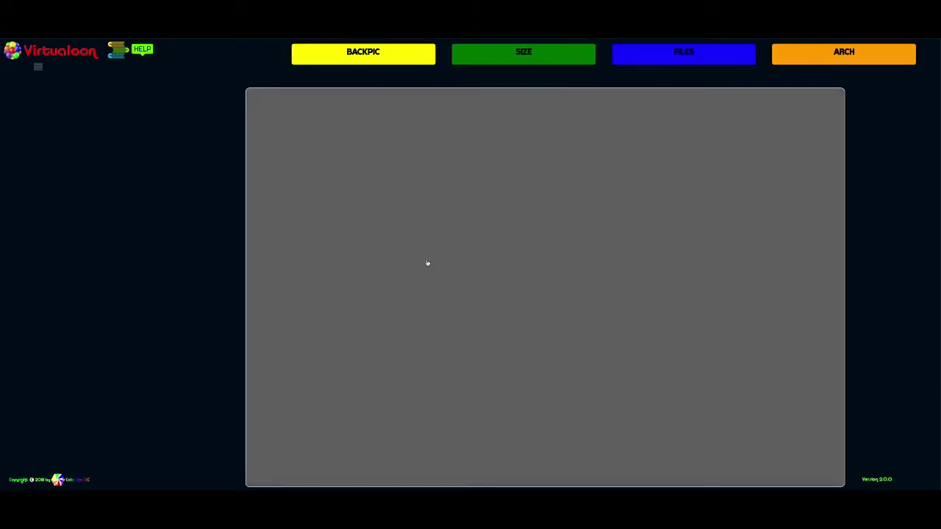
{"action": "left_click", "coordinate": [863, 59]}
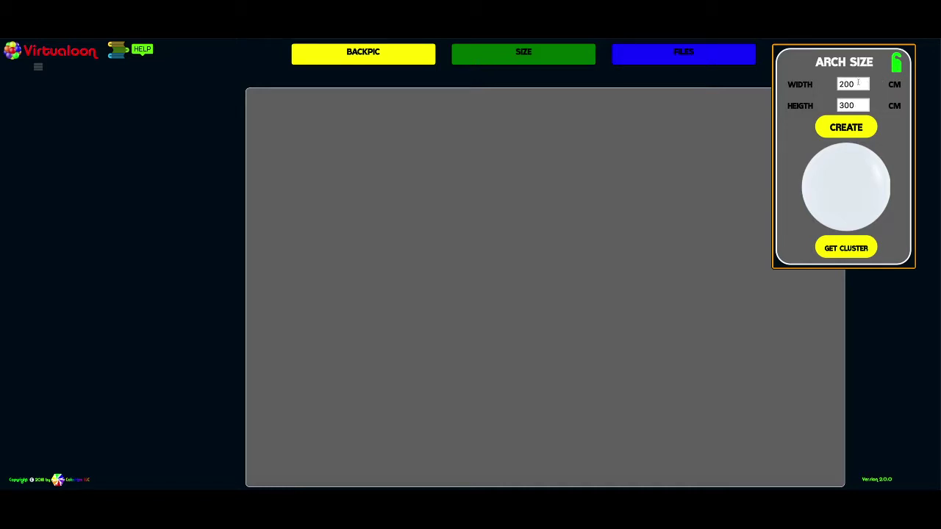
{"action": "double_click", "coordinate": [858, 83]}
{"action": "type", "text": "400"}
{"action": "double_click", "coordinate": [856, 106]}
{"action": "type", "text": "200"}
Choose the Round 11" Neon balloon range and drop its blue balloon onto the ARCH SIZE circle.
{"action": "left_click", "coordinate": [38, 67]}
{"action": "left_click", "coordinate": [36, 65]}
{"action": "scroll", "coordinate": [42, 193], "scroll_direction": "down", "scroll_amount": 20}
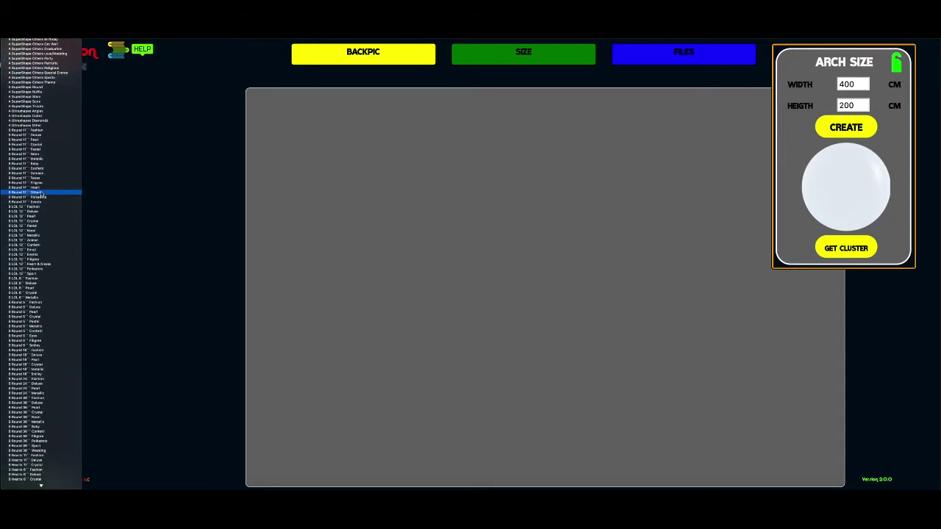
{"action": "scroll", "coordinate": [42, 193], "scroll_direction": "down", "scroll_amount": 10}
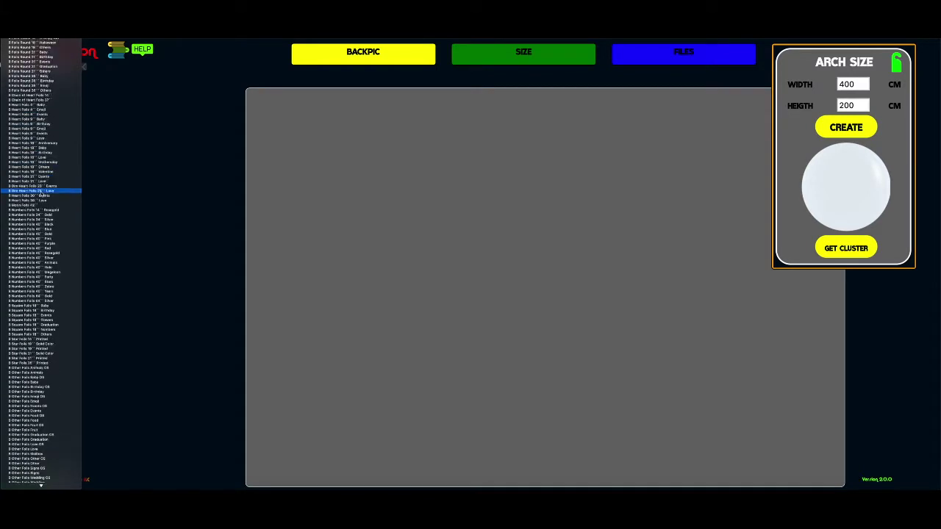
{"action": "scroll", "coordinate": [42, 193], "scroll_direction": "up", "scroll_amount": 2}
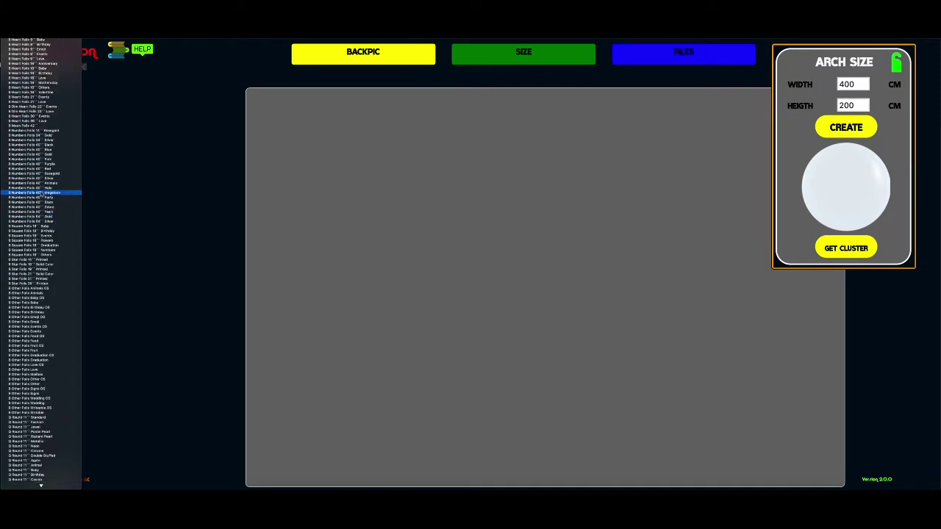
{"action": "scroll", "coordinate": [41, 193], "scroll_direction": "up", "scroll_amount": 20}
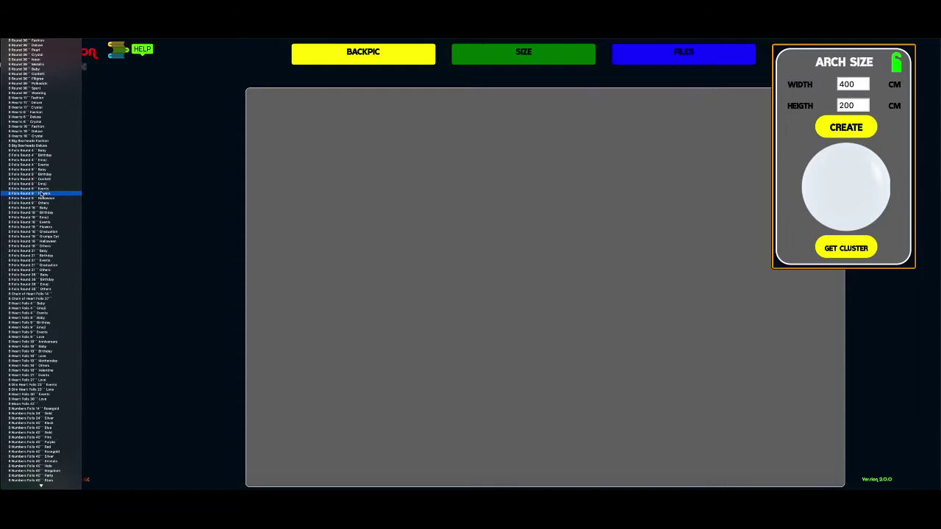
{"action": "scroll", "coordinate": [42, 193], "scroll_direction": "up", "scroll_amount": 4}
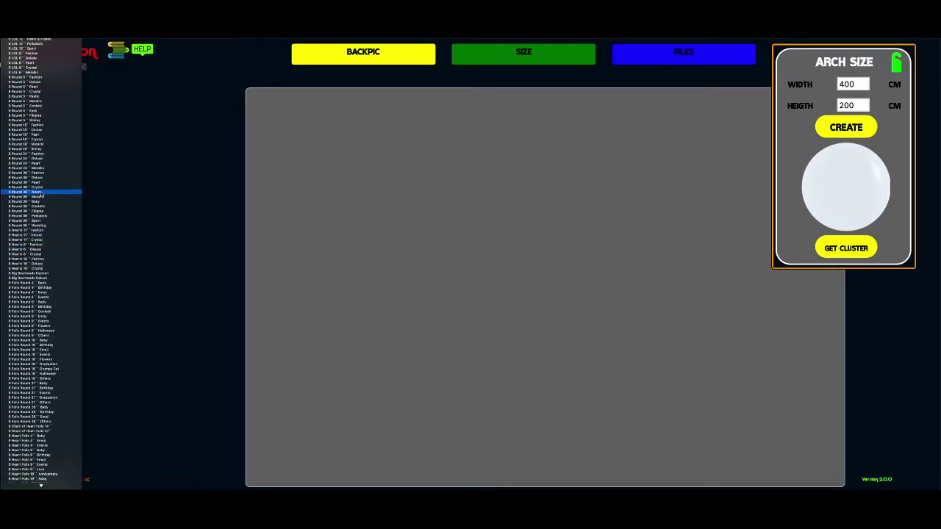
{"action": "scroll", "coordinate": [42, 194], "scroll_direction": "up", "scroll_amount": 18}
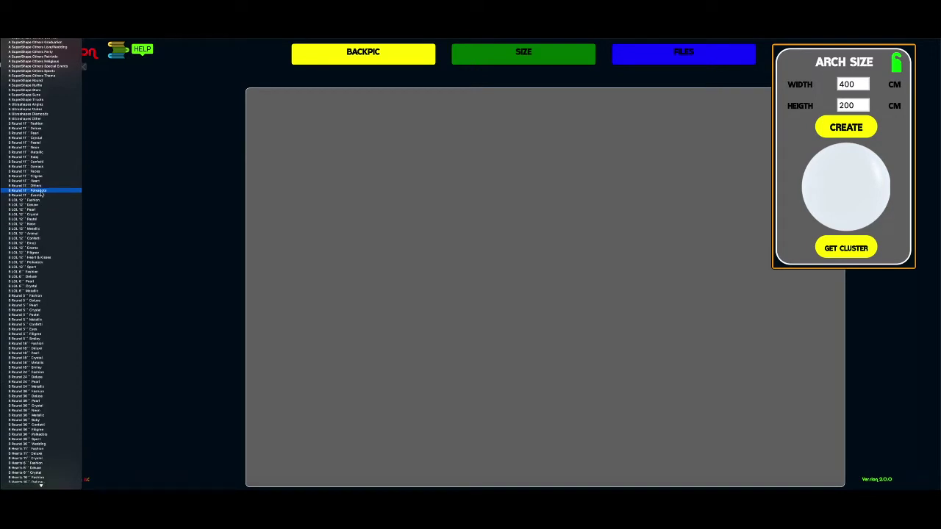
{"action": "left_click", "coordinate": [44, 148]}
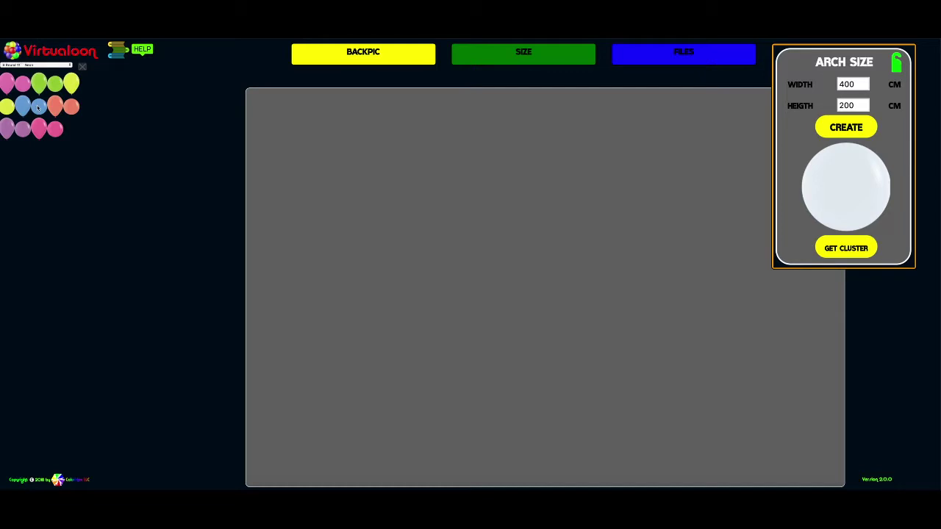
{"action": "left_click_drag", "start_coordinate": [40, 108], "coordinate": [840, 188]}
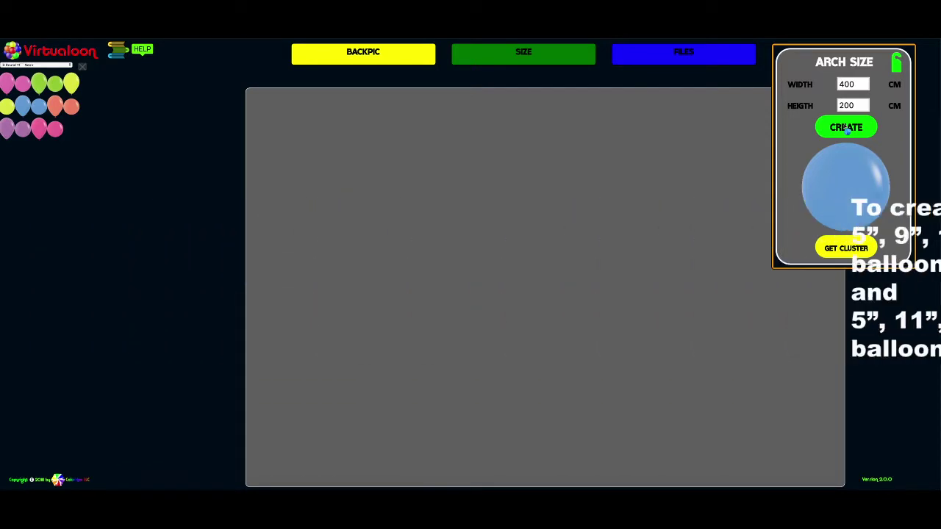
Generate the blue arches and place a diagonal orange stripe at the upper arch's left end.
{"action": "left_click", "coordinate": [846, 128]}
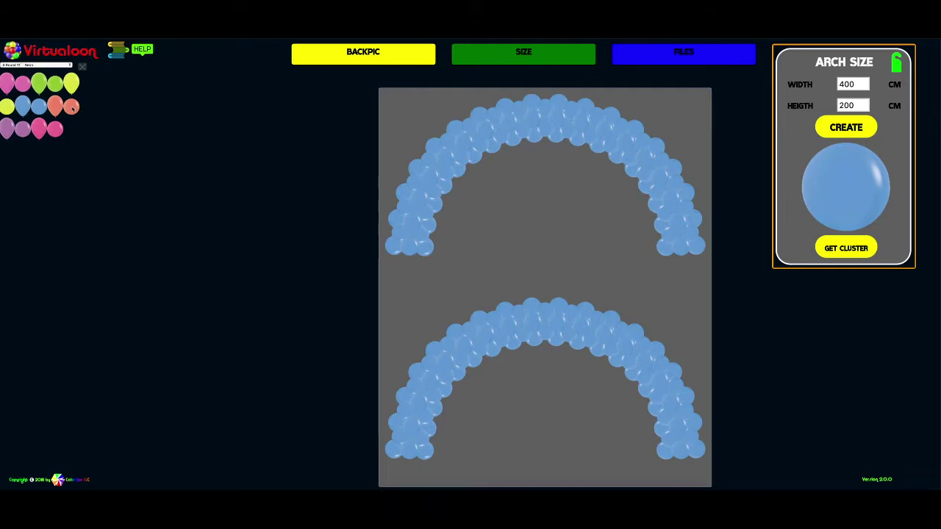
{"action": "mouse_move", "coordinate": [73, 109]}
{"action": "left_mouse_down"}
{"action": "mouse_move", "coordinate": [332, 210]}
{"action": "mouse_move", "coordinate": [393, 249]}
{"action": "left_mouse_up"}
{"action": "mouse_move", "coordinate": [76, 108]}
{"action": "left_mouse_down"}
{"action": "mouse_move", "coordinate": [400, 220]}
{"action": "mouse_move", "coordinate": [403, 234]}
{"action": "mouse_move", "coordinate": [403, 221]}
{"action": "left_mouse_up"}
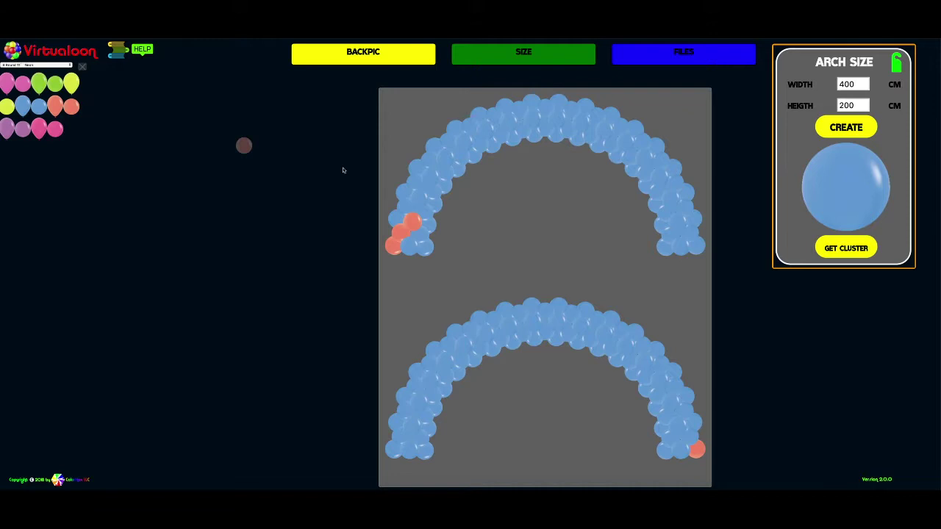
{"action": "left_click", "coordinate": [425, 213]}
{"action": "left_click", "coordinate": [434, 204]}
Build a diagonal orange stripe on the lower arch's right end.
{"action": "mouse_move", "coordinate": [72, 108]}
{"action": "left_mouse_down"}
{"action": "mouse_move", "coordinate": [348, 194]}
{"action": "mouse_move", "coordinate": [662, 419]}
{"action": "left_mouse_up"}
{"action": "left_click", "coordinate": [661, 419]}
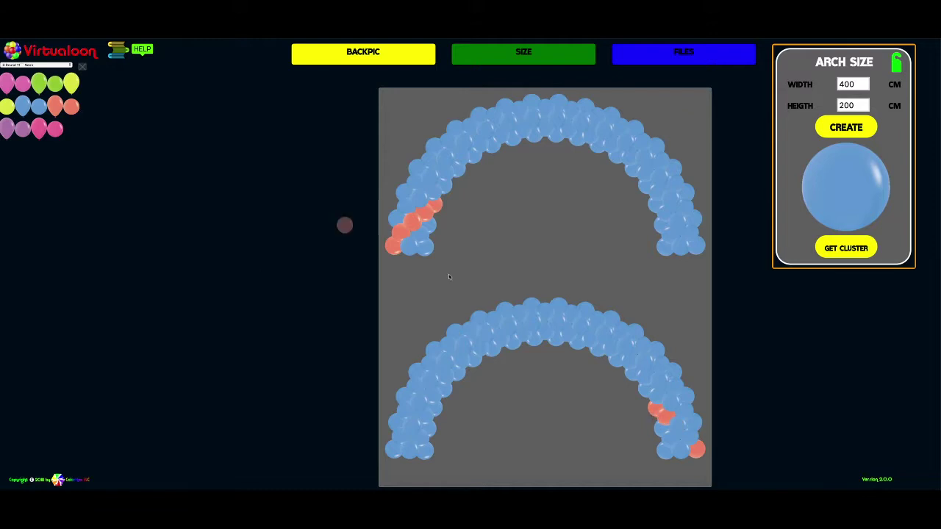
{"action": "left_click", "coordinate": [677, 430]}
{"action": "left_click", "coordinate": [70, 106]}
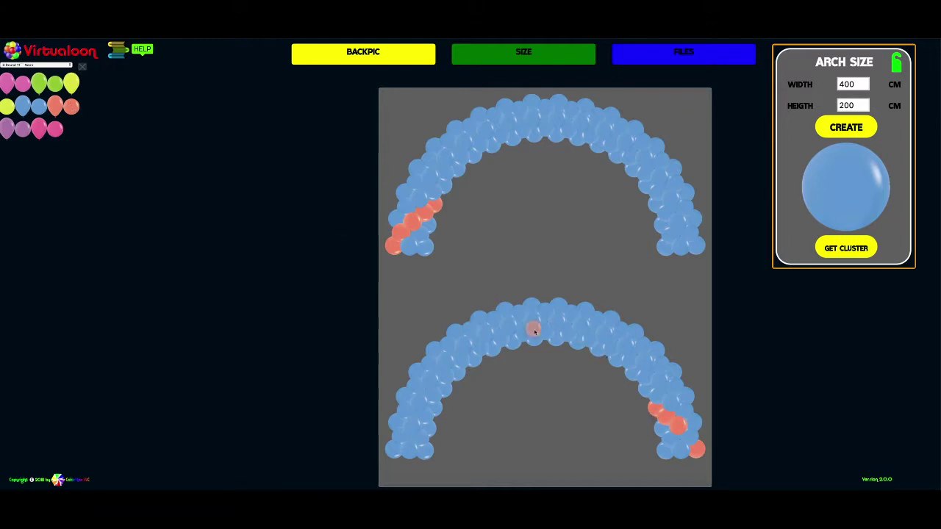
{"action": "left_click", "coordinate": [682, 432]}
Place green balloons at the top centre of the arches.
{"action": "mouse_move", "coordinate": [52, 83]}
{"action": "left_mouse_down"}
{"action": "mouse_move", "coordinate": [528, 112]}
{"action": "mouse_move", "coordinate": [531, 100]}
{"action": "left_mouse_up"}
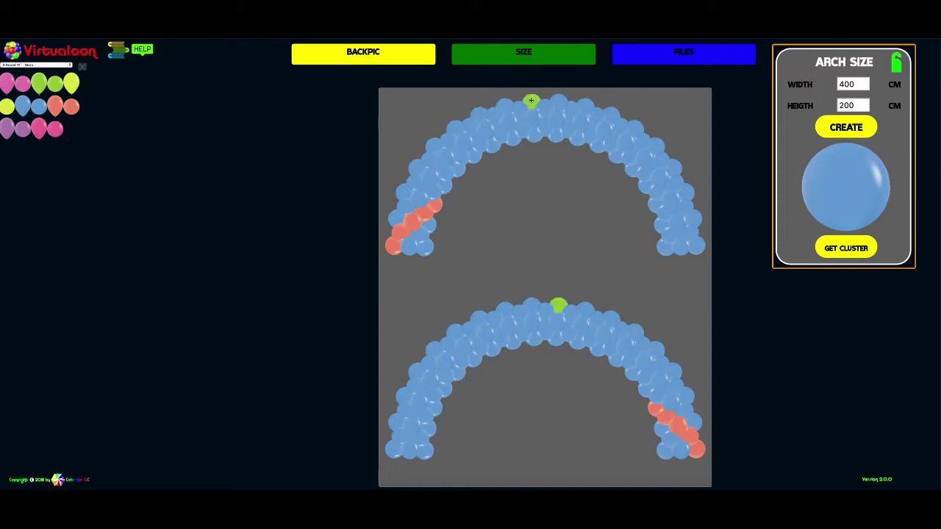
{"action": "mouse_move", "coordinate": [54, 85]}
{"action": "left_mouse_down"}
{"action": "mouse_move", "coordinate": [454, 119]}
{"action": "mouse_move", "coordinate": [532, 116]}
{"action": "left_mouse_up"}
{"action": "left_click_drag", "start_coordinate": [55, 83], "coordinate": [534, 133]}
{"action": "left_click", "coordinate": [533, 136]}
{"action": "left_click", "coordinate": [556, 338]}
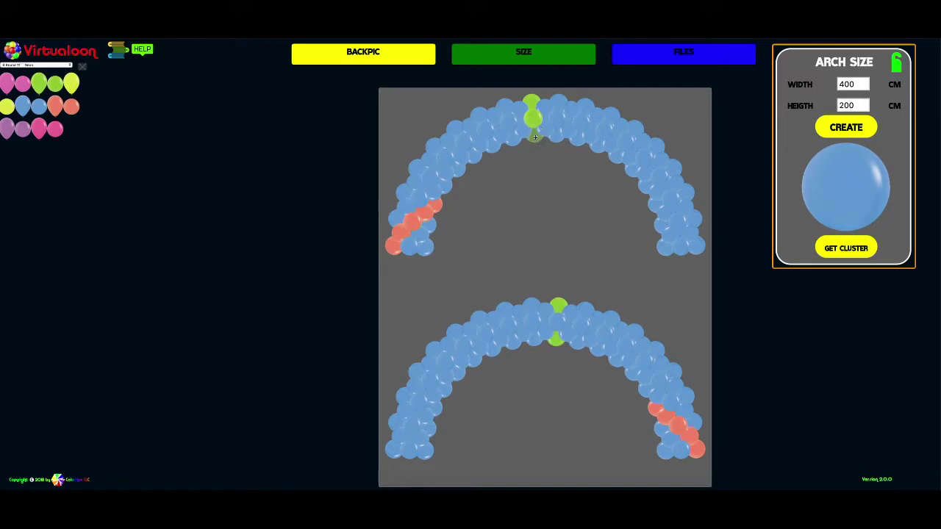
Build a diagonal yellow-green stripe at the upper arch's right end.
{"action": "left_click", "coordinate": [9, 108]}
{"action": "left_click", "coordinate": [696, 245]}
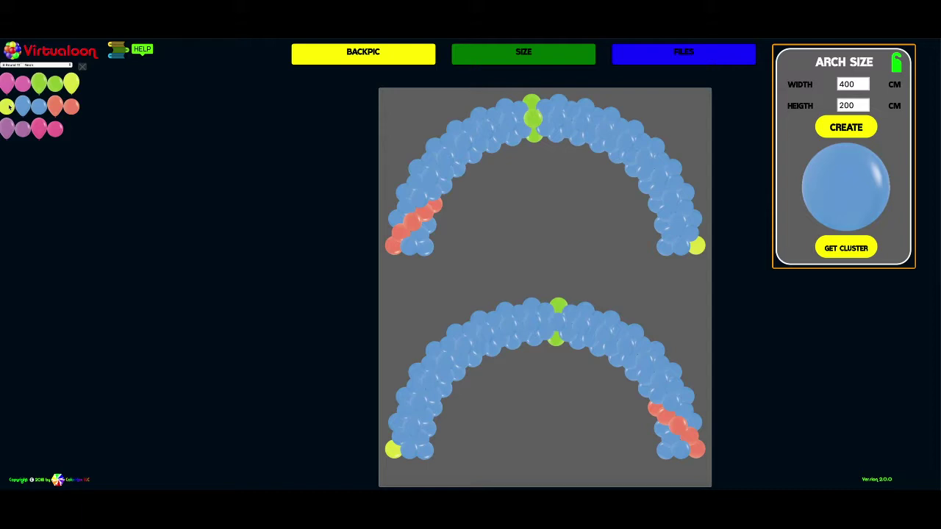
{"action": "left_click", "coordinate": [689, 234]}
{"action": "mouse_move", "coordinate": [6, 108]}
{"action": "left_mouse_down"}
{"action": "mouse_move", "coordinate": [483, 178]}
{"action": "mouse_move", "coordinate": [684, 221]}
{"action": "mouse_move", "coordinate": [193, 137]}
{"action": "mouse_move", "coordinate": [665, 206]}
{"action": "mouse_move", "coordinate": [662, 215]}
{"action": "left_mouse_up"}
{"action": "left_click", "coordinate": [663, 216]}
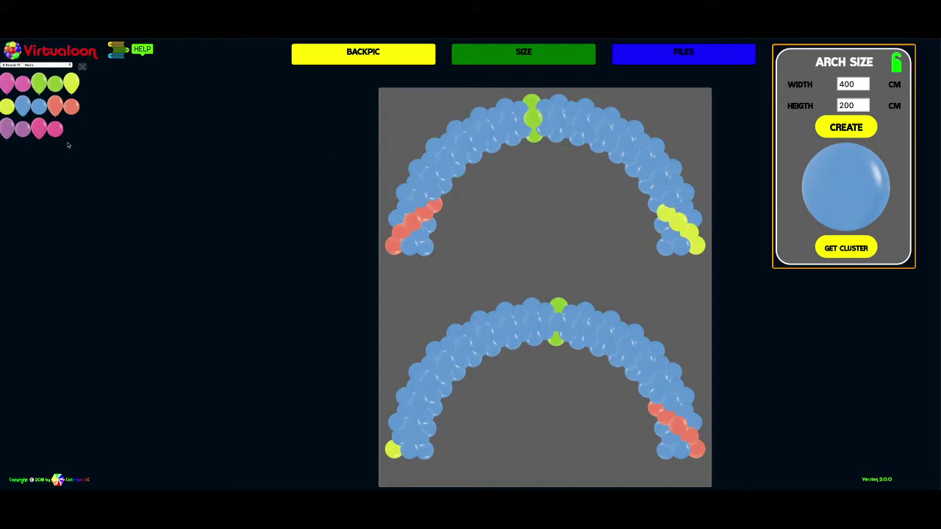
{"action": "left_click", "coordinate": [6, 108]}
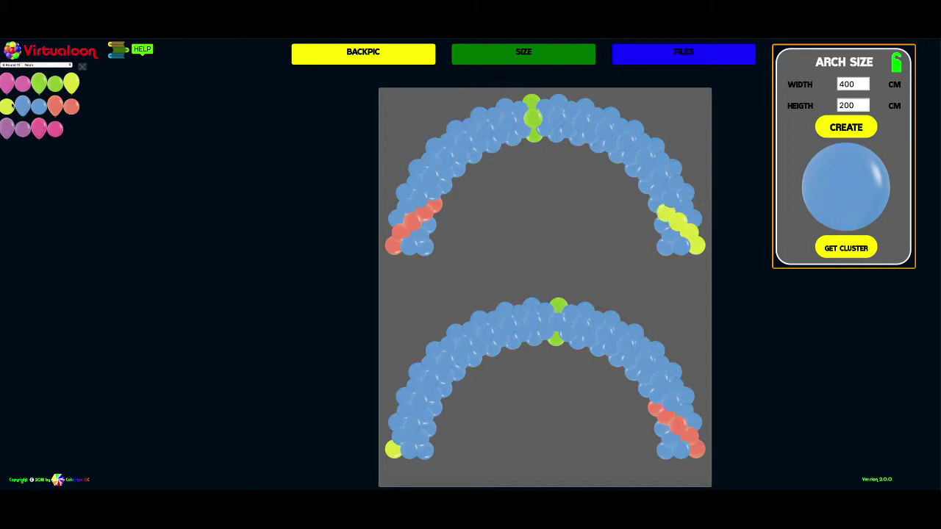
{"action": "left_click", "coordinate": [657, 206]}
Add a green balloon at the lower arch's centre and a yellow stripe at its left end.
{"action": "left_click", "coordinate": [53, 85]}
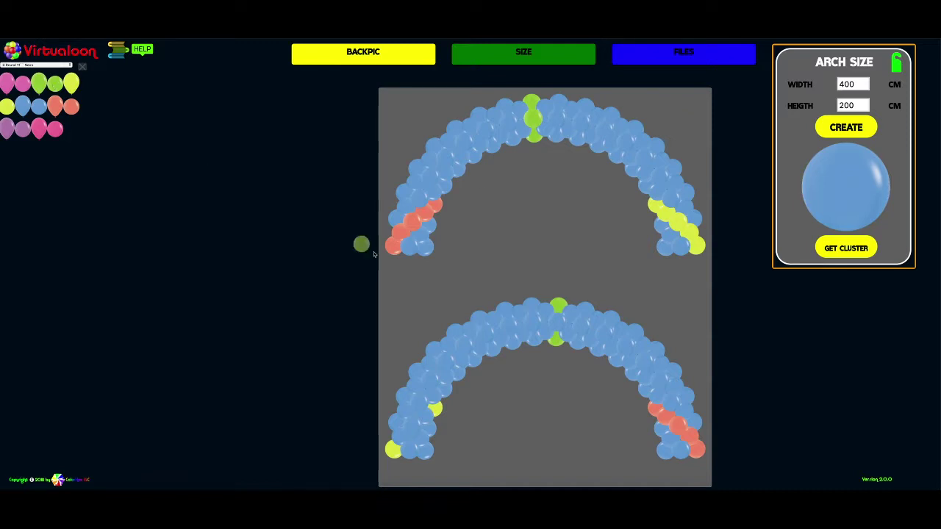
{"action": "left_click", "coordinate": [557, 322]}
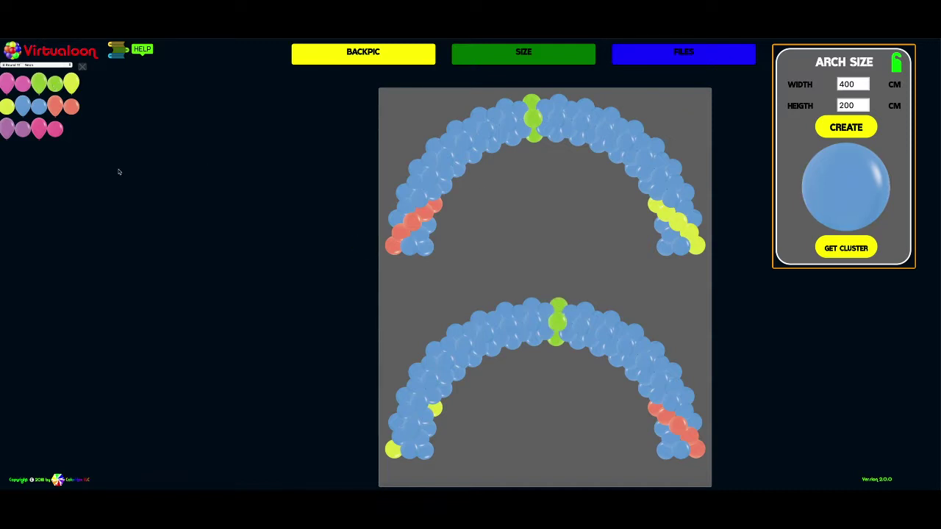
{"action": "left_click", "coordinate": [6, 107]}
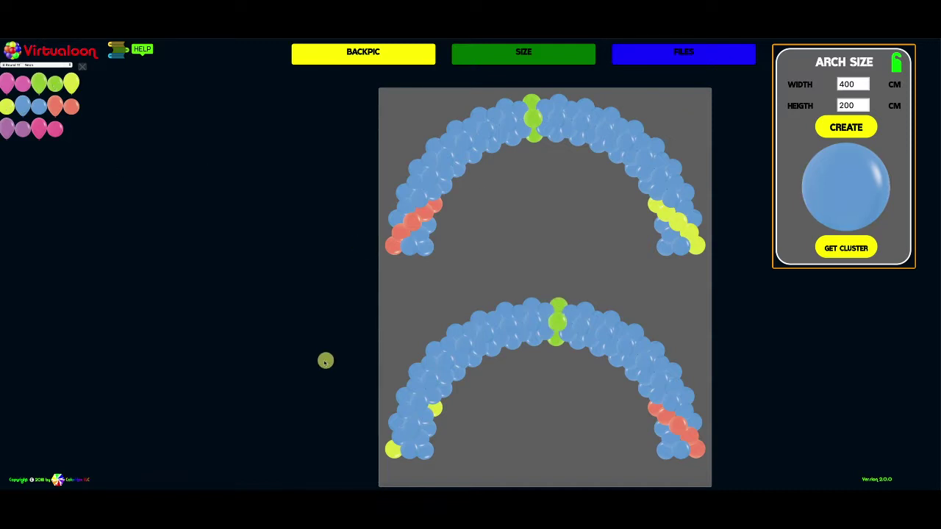
{"action": "left_click", "coordinate": [401, 435]}
{"action": "left_click", "coordinate": [6, 105]}
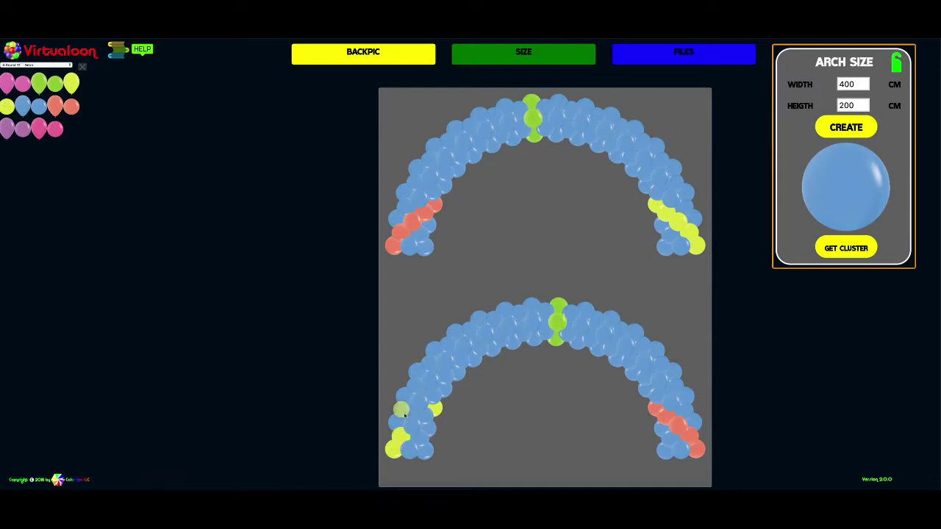
{"action": "left_click", "coordinate": [412, 425]}
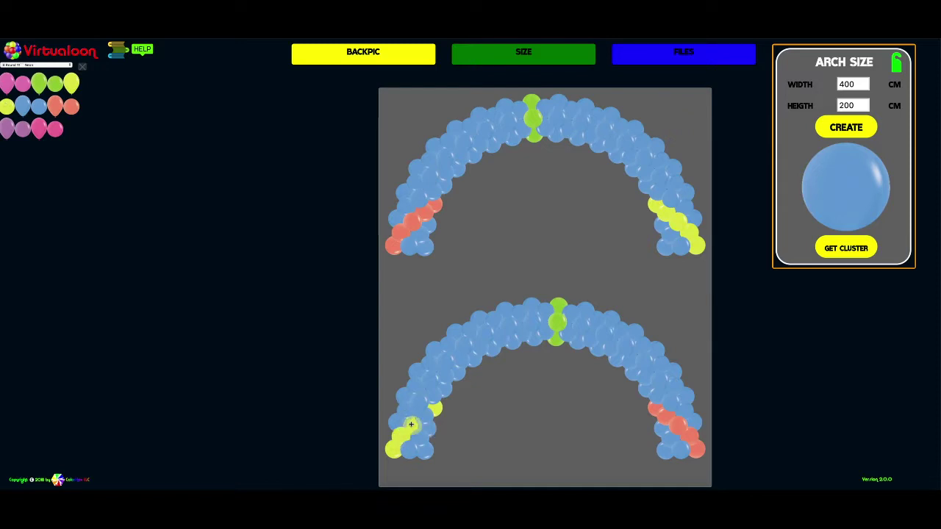
{"action": "left_click", "coordinate": [6, 107]}
{"action": "left_click", "coordinate": [422, 415]}
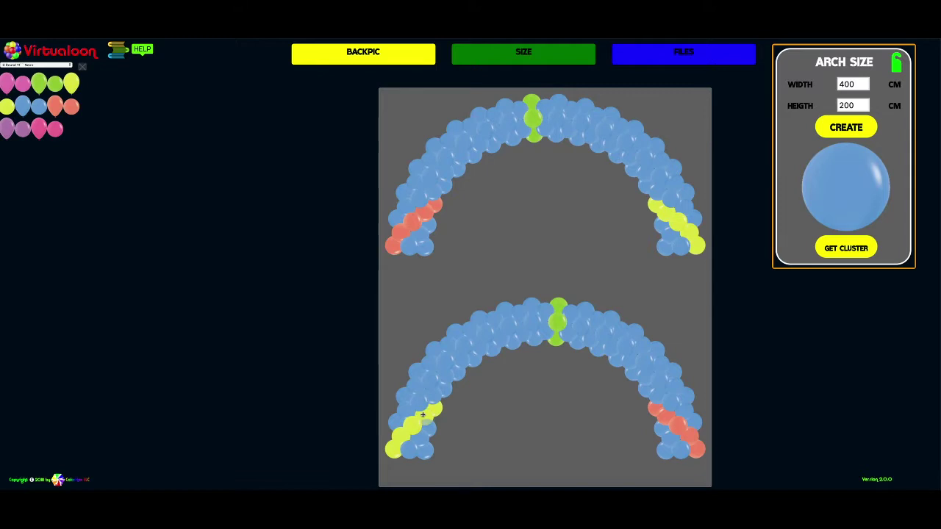
{"action": "left_click", "coordinate": [424, 411]}
Change the arch width from 400 to 420 cm and regenerate the plain blue arches.
{"action": "left_click", "coordinate": [533, 99]}
{"action": "left_click", "coordinate": [859, 85]}
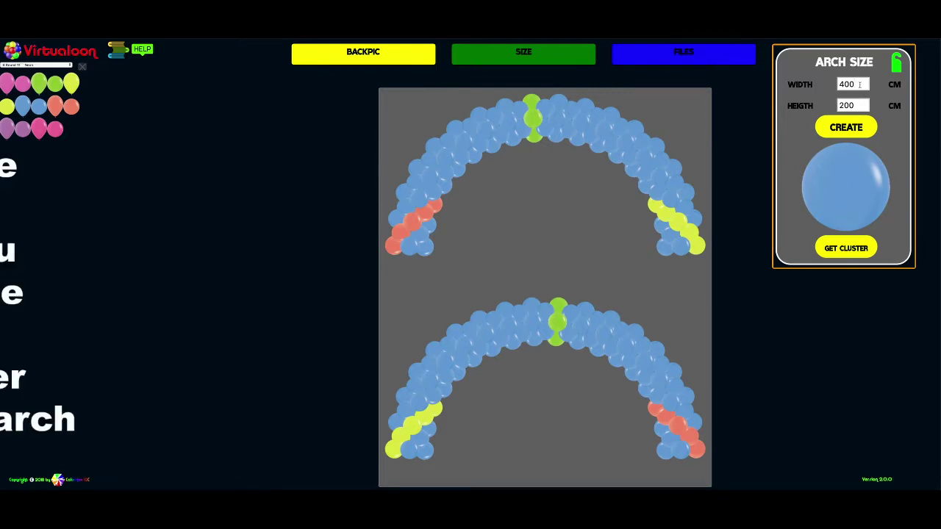
{"action": "key", "text": "BackSpace"}
{"action": "key", "text": "BackSpace"}
{"action": "type", "text": "20"}
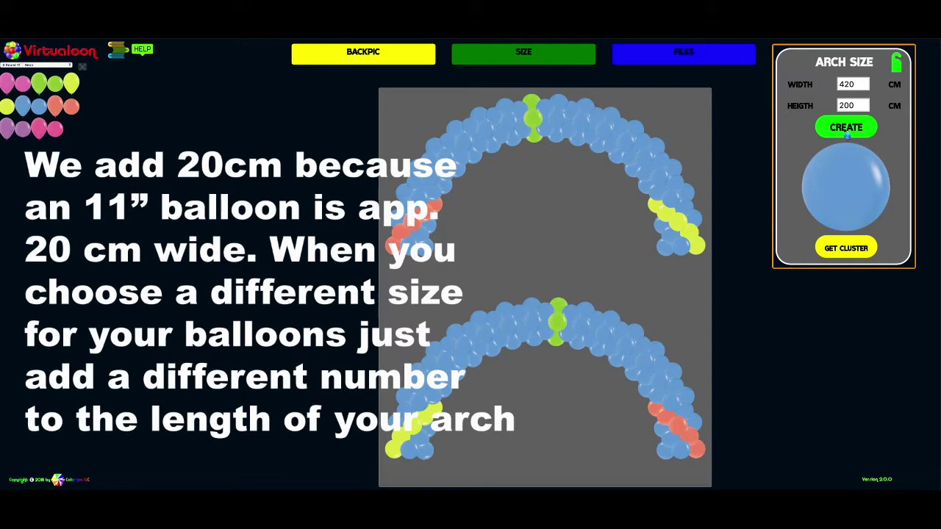
{"action": "left_click", "coordinate": [847, 132]}
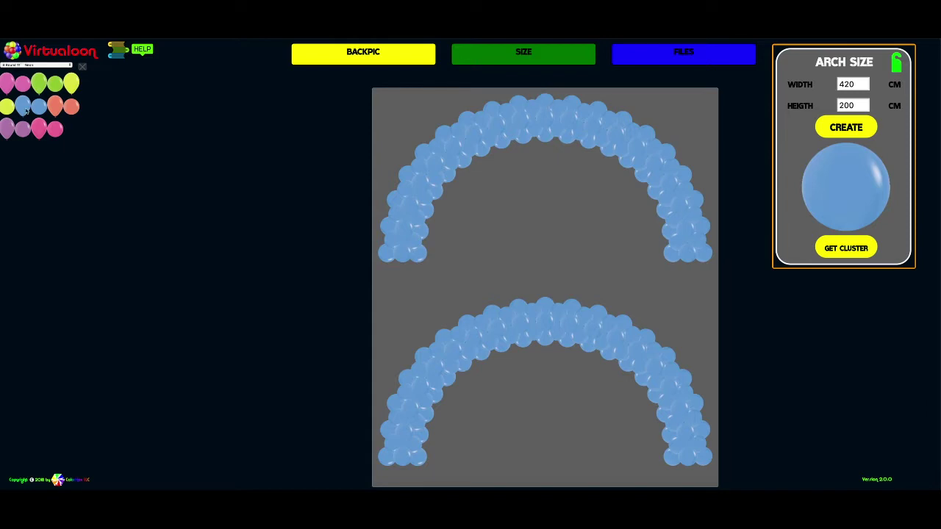
Place yellow-green balloons at the top of both arches.
{"action": "mouse_move", "coordinate": [6, 107]}
{"action": "left_mouse_down"}
{"action": "mouse_move", "coordinate": [498, 84]}
{"action": "mouse_move", "coordinate": [545, 101]}
{"action": "left_mouse_up"}
{"action": "mouse_move", "coordinate": [7, 107]}
{"action": "left_mouse_down"}
{"action": "mouse_move", "coordinate": [141, 119]}
{"action": "mouse_move", "coordinate": [545, 117]}
{"action": "left_mouse_up"}
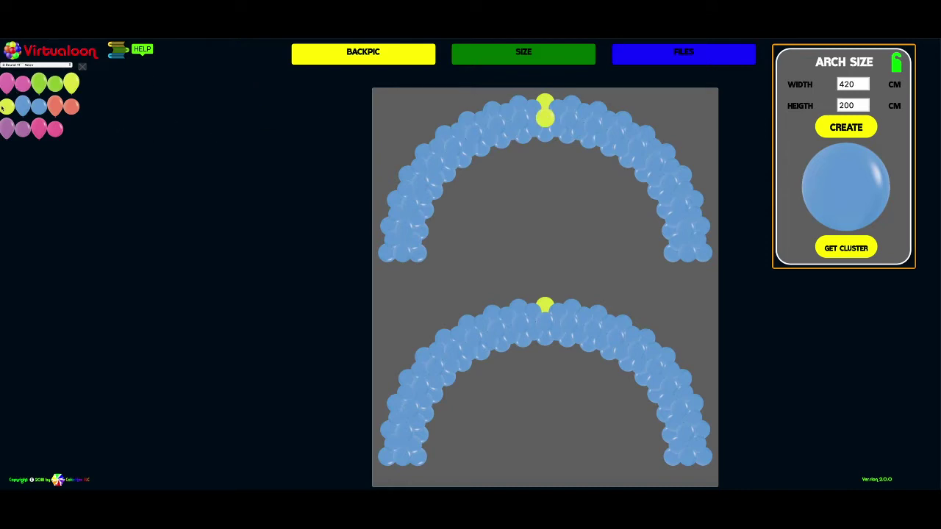
{"action": "mouse_move", "coordinate": [6, 107]}
{"action": "left_mouse_down"}
{"action": "mouse_move", "coordinate": [559, 141]}
{"action": "mouse_move", "coordinate": [533, 127]}
{"action": "left_mouse_up"}
{"action": "mouse_move", "coordinate": [32, 108]}
{"action": "left_mouse_down"}
{"action": "mouse_move", "coordinate": [316, 113]}
{"action": "mouse_move", "coordinate": [534, 130]}
{"action": "left_mouse_up"}
{"action": "mouse_move", "coordinate": [6, 107]}
{"action": "left_mouse_down"}
{"action": "mouse_move", "coordinate": [474, 124]}
{"action": "mouse_move", "coordinate": [544, 138]}
{"action": "left_mouse_up"}
{"action": "mouse_move", "coordinate": [5, 107]}
{"action": "left_mouse_down"}
{"action": "mouse_move", "coordinate": [479, 147]}
{"action": "mouse_move", "coordinate": [544, 137]}
{"action": "left_mouse_up"}
Build a green stripe at the upper arch's left end and add a pink balloon at its right end.
{"action": "left_click_drag", "start_coordinate": [55, 83], "coordinate": [386, 253]}
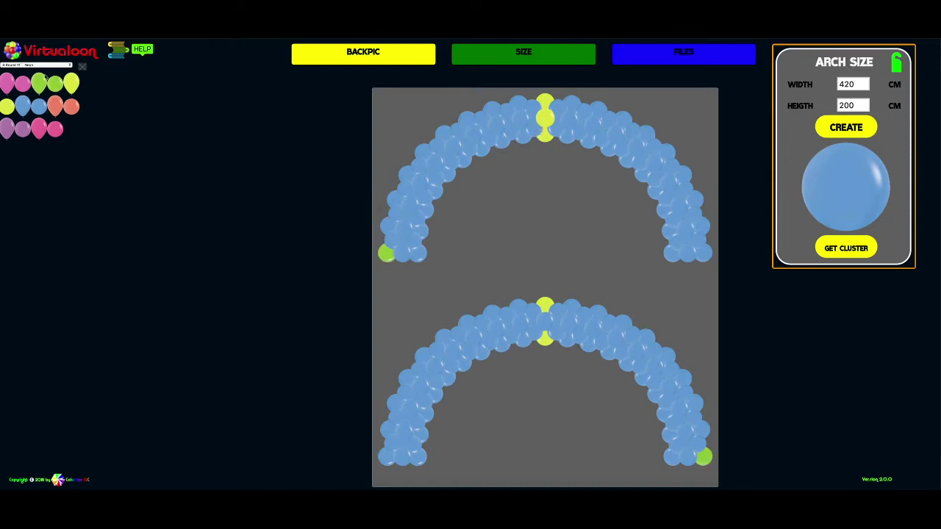
{"action": "mouse_move", "coordinate": [46, 77]}
{"action": "left_mouse_down"}
{"action": "mouse_move", "coordinate": [319, 227]}
{"action": "mouse_move", "coordinate": [392, 240]}
{"action": "left_mouse_up"}
{"action": "mouse_move", "coordinate": [55, 88]}
{"action": "left_mouse_down"}
{"action": "mouse_move", "coordinate": [419, 217]}
{"action": "mouse_move", "coordinate": [404, 230]}
{"action": "left_mouse_up"}
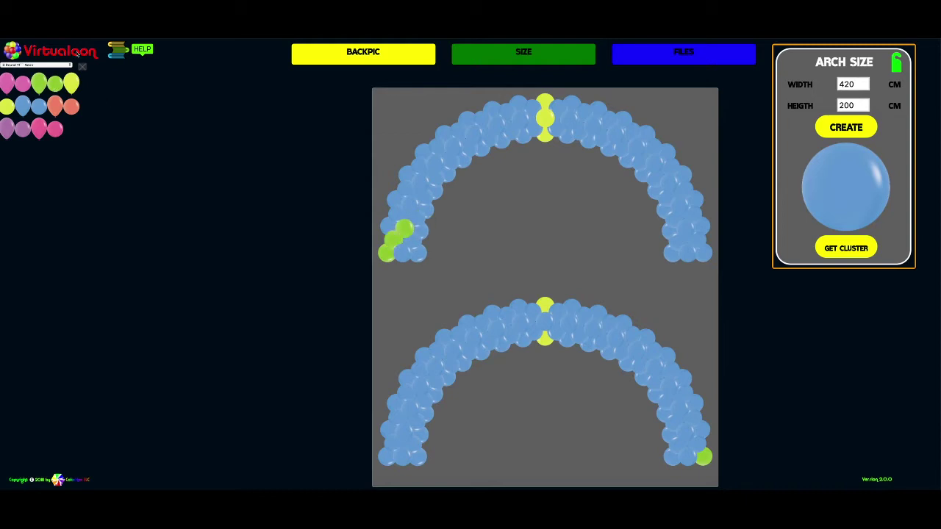
{"action": "mouse_move", "coordinate": [57, 85]}
{"action": "left_mouse_down"}
{"action": "mouse_move", "coordinate": [374, 192]}
{"action": "mouse_move", "coordinate": [416, 219]}
{"action": "left_mouse_up"}
{"action": "mouse_move", "coordinate": [39, 83]}
{"action": "left_mouse_down"}
{"action": "mouse_move", "coordinate": [150, 107]}
{"action": "mouse_move", "coordinate": [431, 211]}
{"action": "mouse_move", "coordinate": [424, 197]}
{"action": "left_mouse_up"}
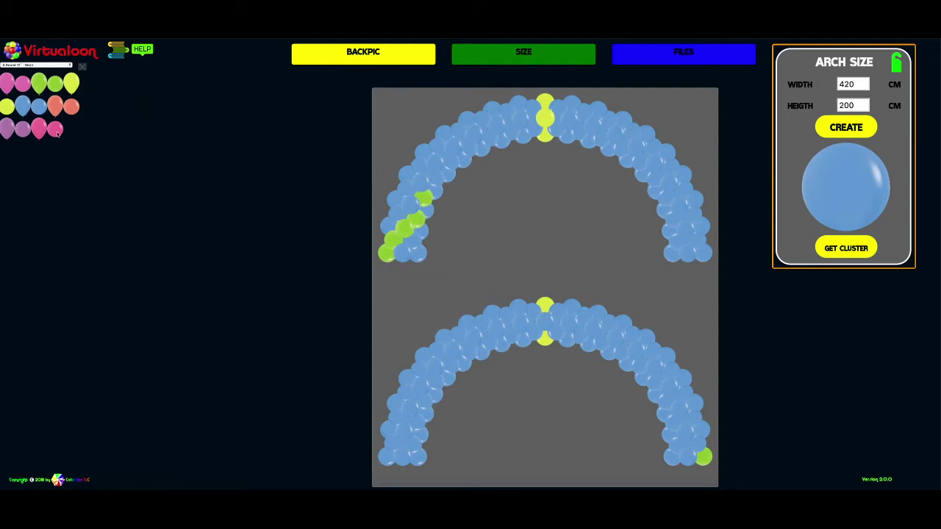
{"action": "mouse_move", "coordinate": [56, 131]}
{"action": "left_mouse_down"}
{"action": "mouse_move", "coordinate": [630, 197]}
{"action": "mouse_move", "coordinate": [704, 254]}
{"action": "left_mouse_up"}
Correct the upper-left green stripe, then add four pink balloons diagonally at the upper arch's right end.
{"action": "mouse_move", "coordinate": [40, 108]}
{"action": "left_mouse_down"}
{"action": "mouse_move", "coordinate": [400, 170]}
{"action": "mouse_move", "coordinate": [425, 197]}
{"action": "left_mouse_up"}
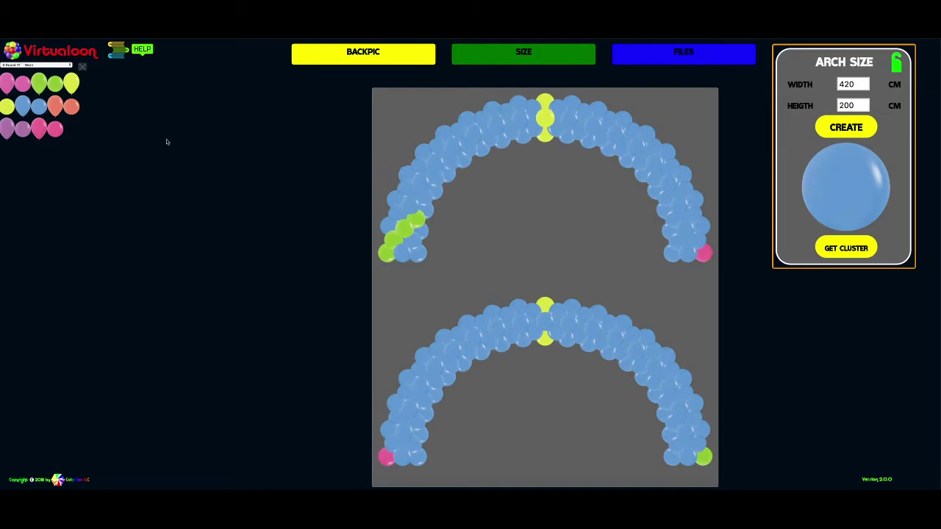
{"action": "mouse_move", "coordinate": [55, 84]}
{"action": "left_mouse_down"}
{"action": "mouse_move", "coordinate": [179, 143]}
{"action": "mouse_move", "coordinate": [433, 203]}
{"action": "mouse_move", "coordinate": [429, 213]}
{"action": "left_mouse_up"}
{"action": "left_click_drag", "start_coordinate": [697, 237], "coordinate": [697, 241]}
{"action": "mouse_move", "coordinate": [55, 130]}
{"action": "left_mouse_down"}
{"action": "mouse_move", "coordinate": [724, 227]}
{"action": "mouse_move", "coordinate": [688, 229]}
{"action": "left_mouse_up"}
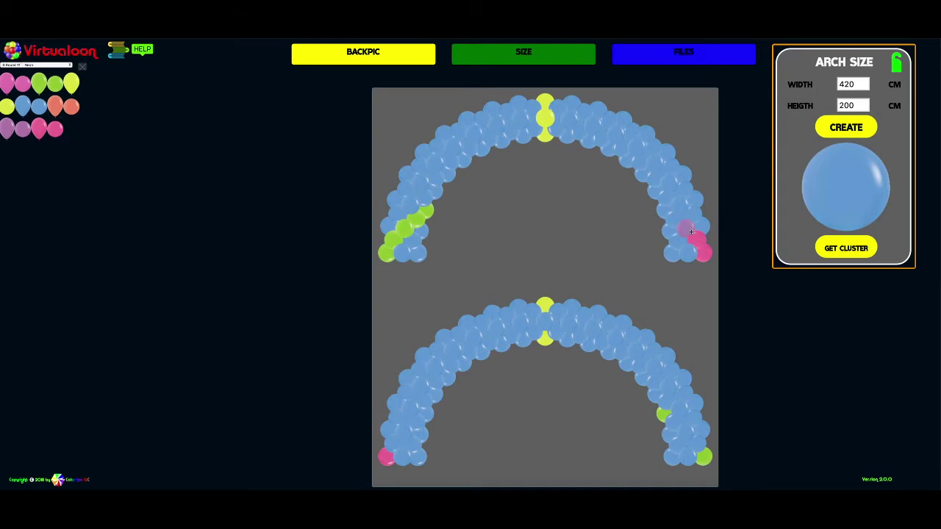
{"action": "mouse_move", "coordinate": [65, 137]}
{"action": "left_mouse_down"}
{"action": "mouse_move", "coordinate": [685, 230]}
{"action": "mouse_move", "coordinate": [673, 219]}
{"action": "left_mouse_up"}
{"action": "mouse_move", "coordinate": [46, 121]}
{"action": "left_mouse_down"}
{"action": "mouse_move", "coordinate": [605, 194]}
{"action": "mouse_move", "coordinate": [663, 212]}
{"action": "left_mouse_up"}
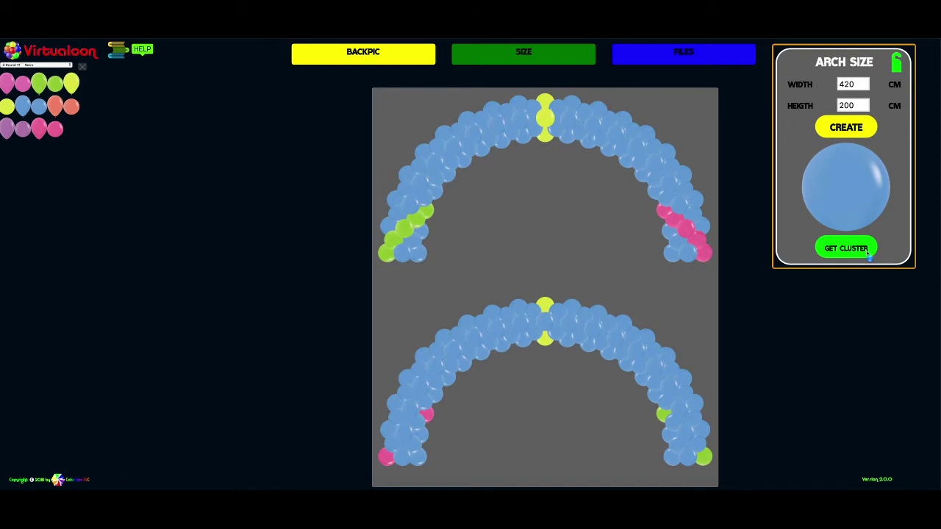
Run GET CLUSTER to split the arch into four-balloon clusters and dismiss the download bar.
{"action": "left_click", "coordinate": [868, 251]}
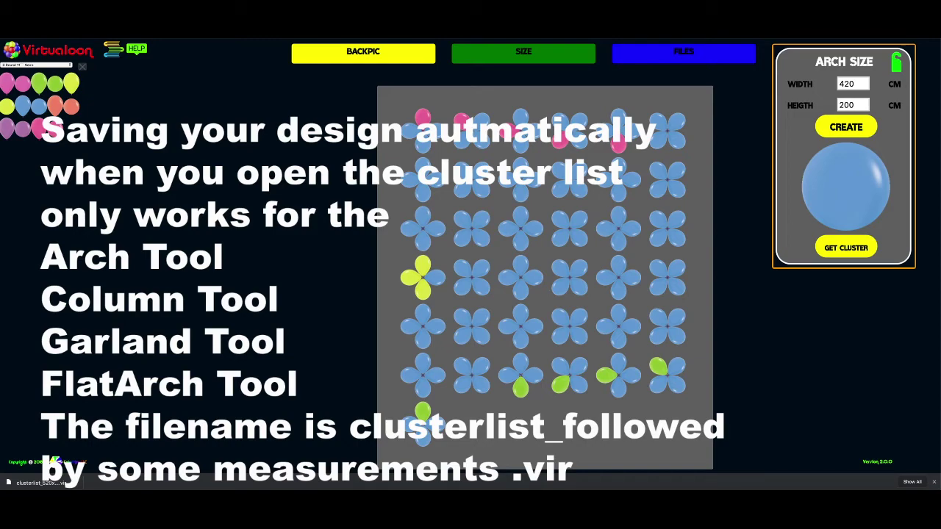
{"action": "left_click", "coordinate": [932, 484]}
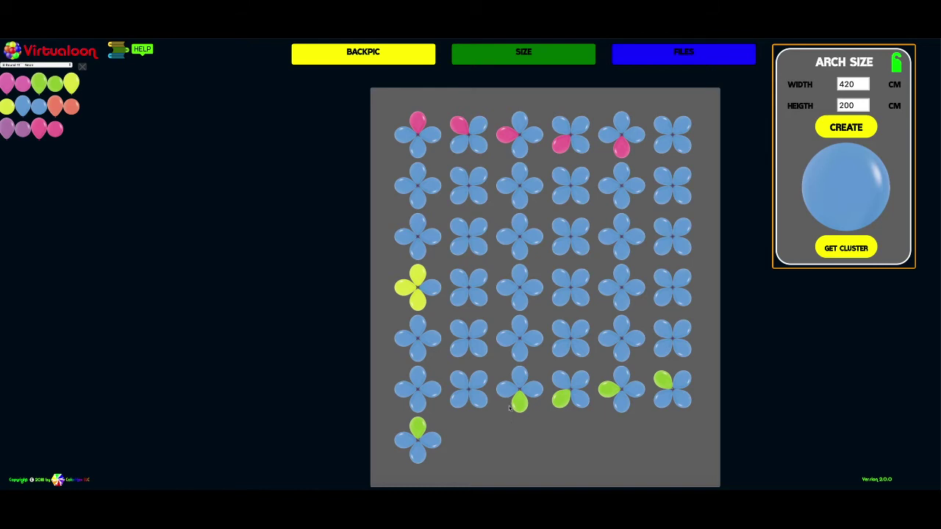
{"action": "left_click", "coordinate": [462, 125]}
{"action": "left_click", "coordinate": [713, 172]}
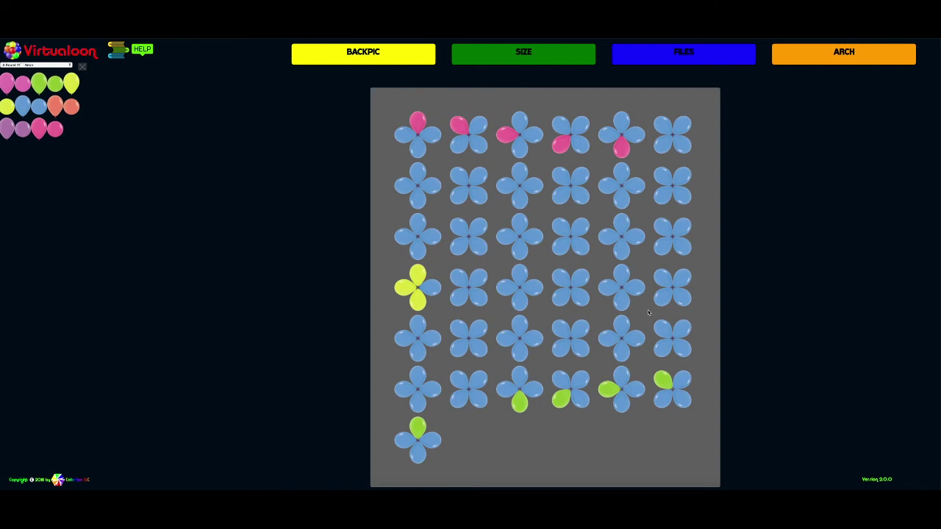
{"action": "left_click", "coordinate": [721, 59]}
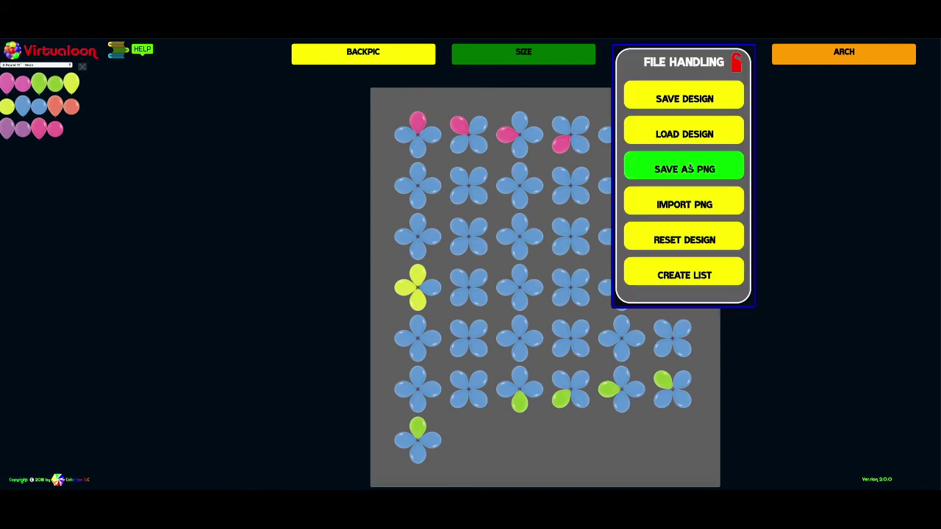